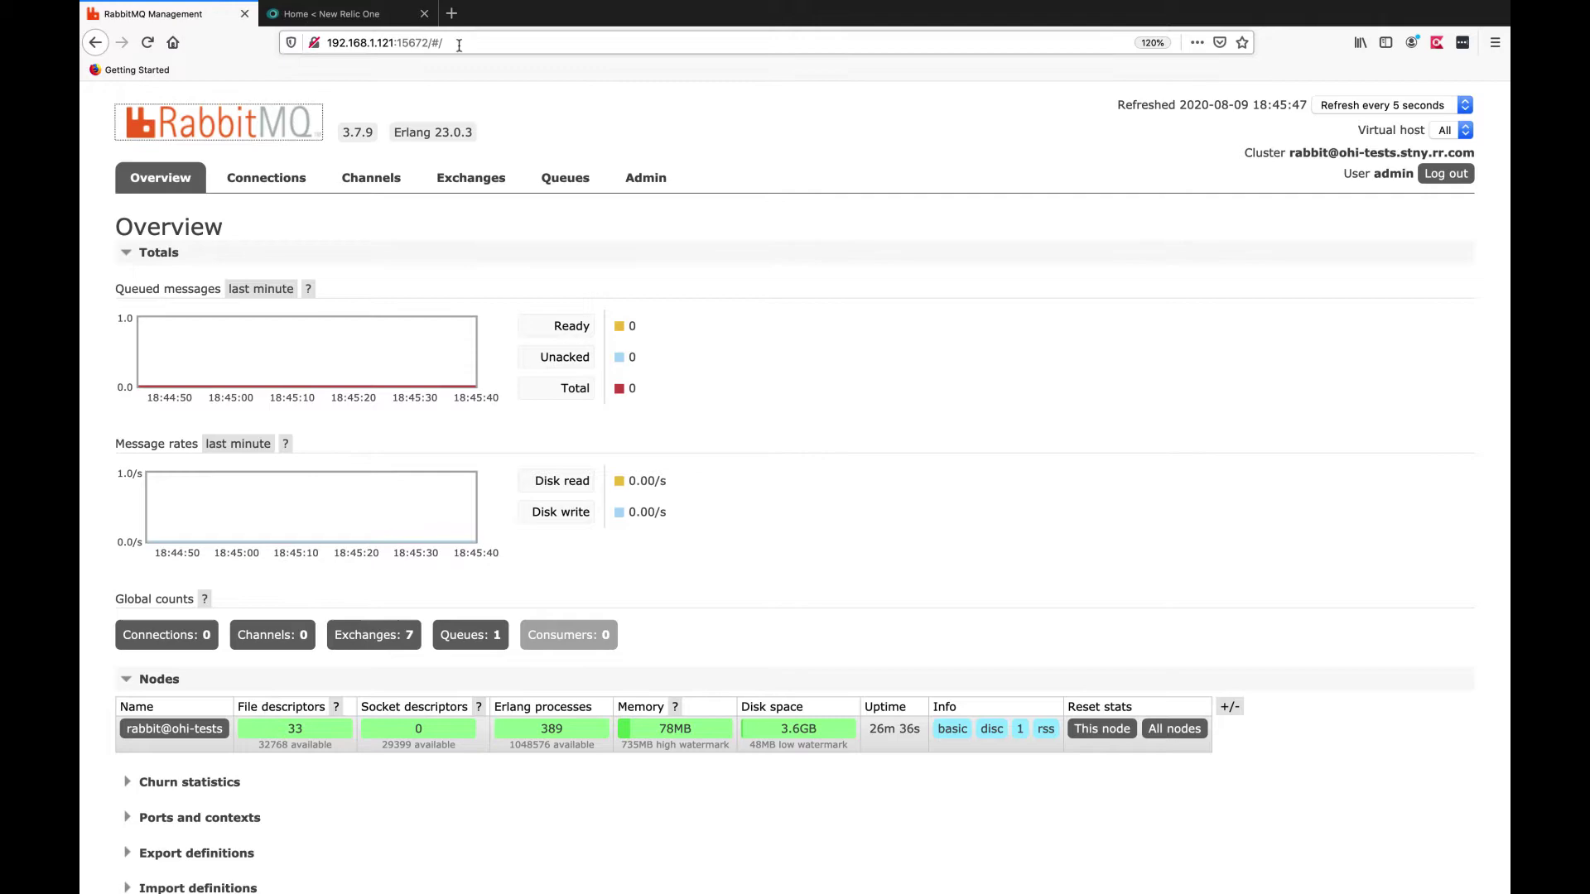
# From Add more data in New Relic One, find RabbitMQ and open its integration documentation
pyautogui.click(395, 15)
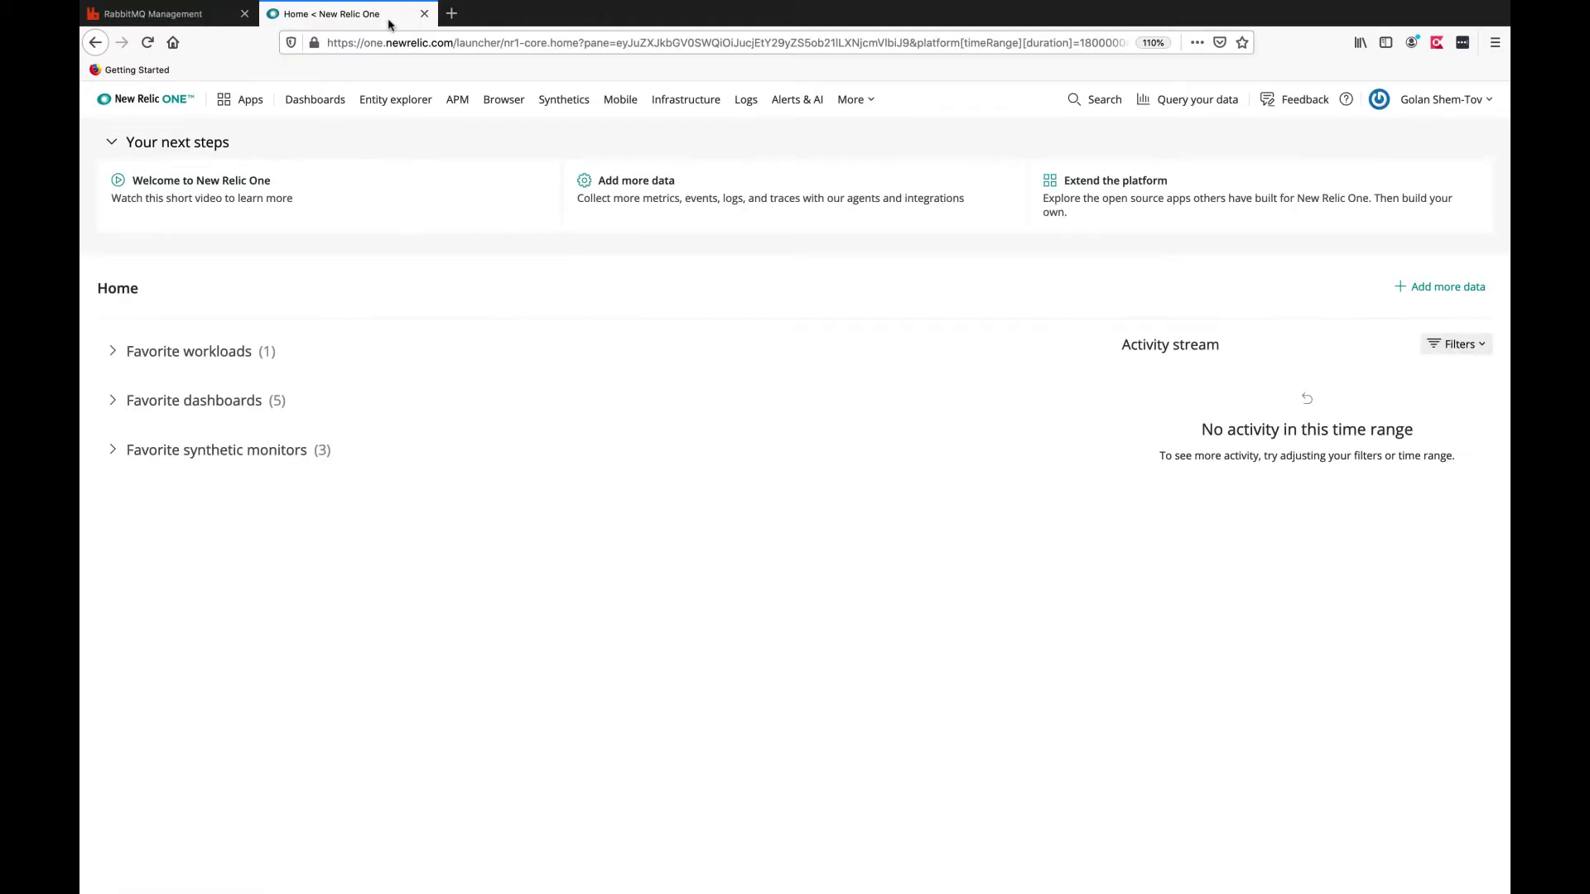
pyautogui.click(644, 200)
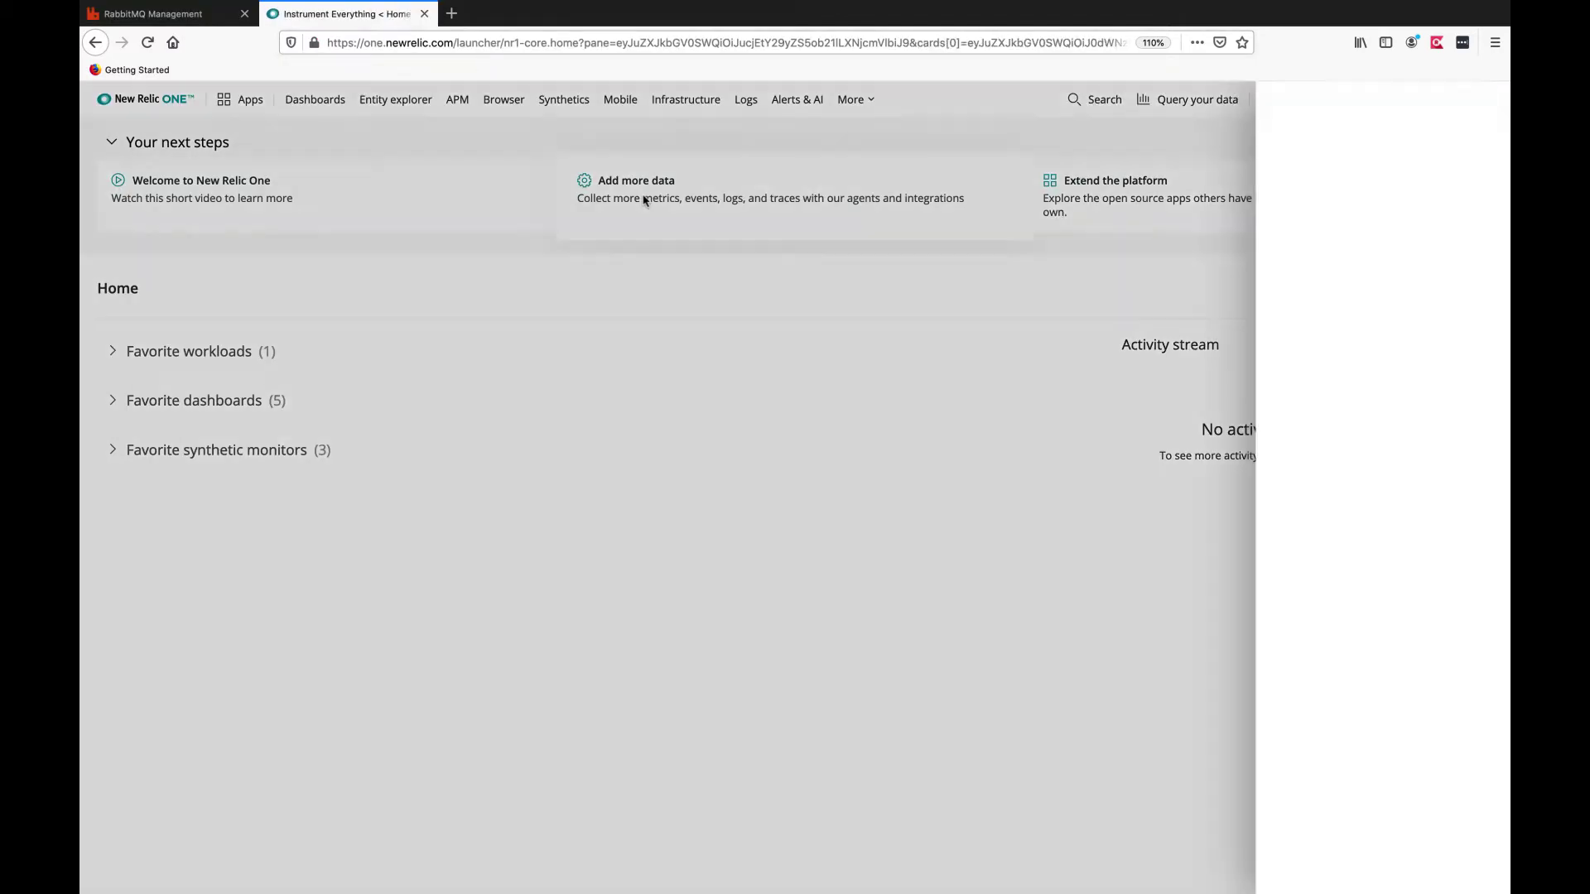
pyautogui.write('rab')
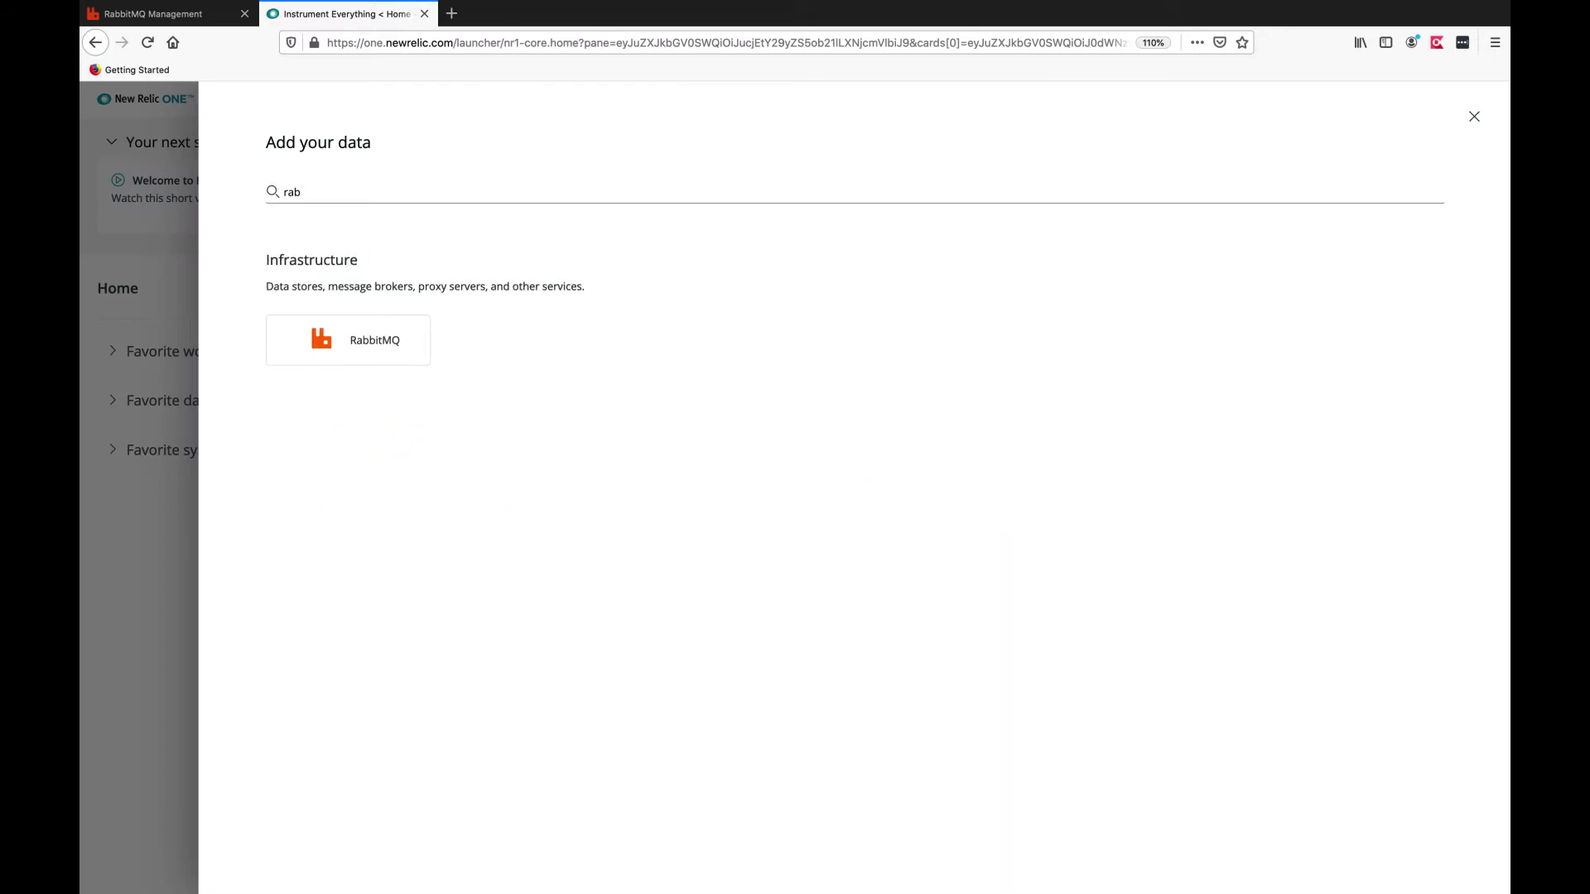
pyautogui.click(413, 365)
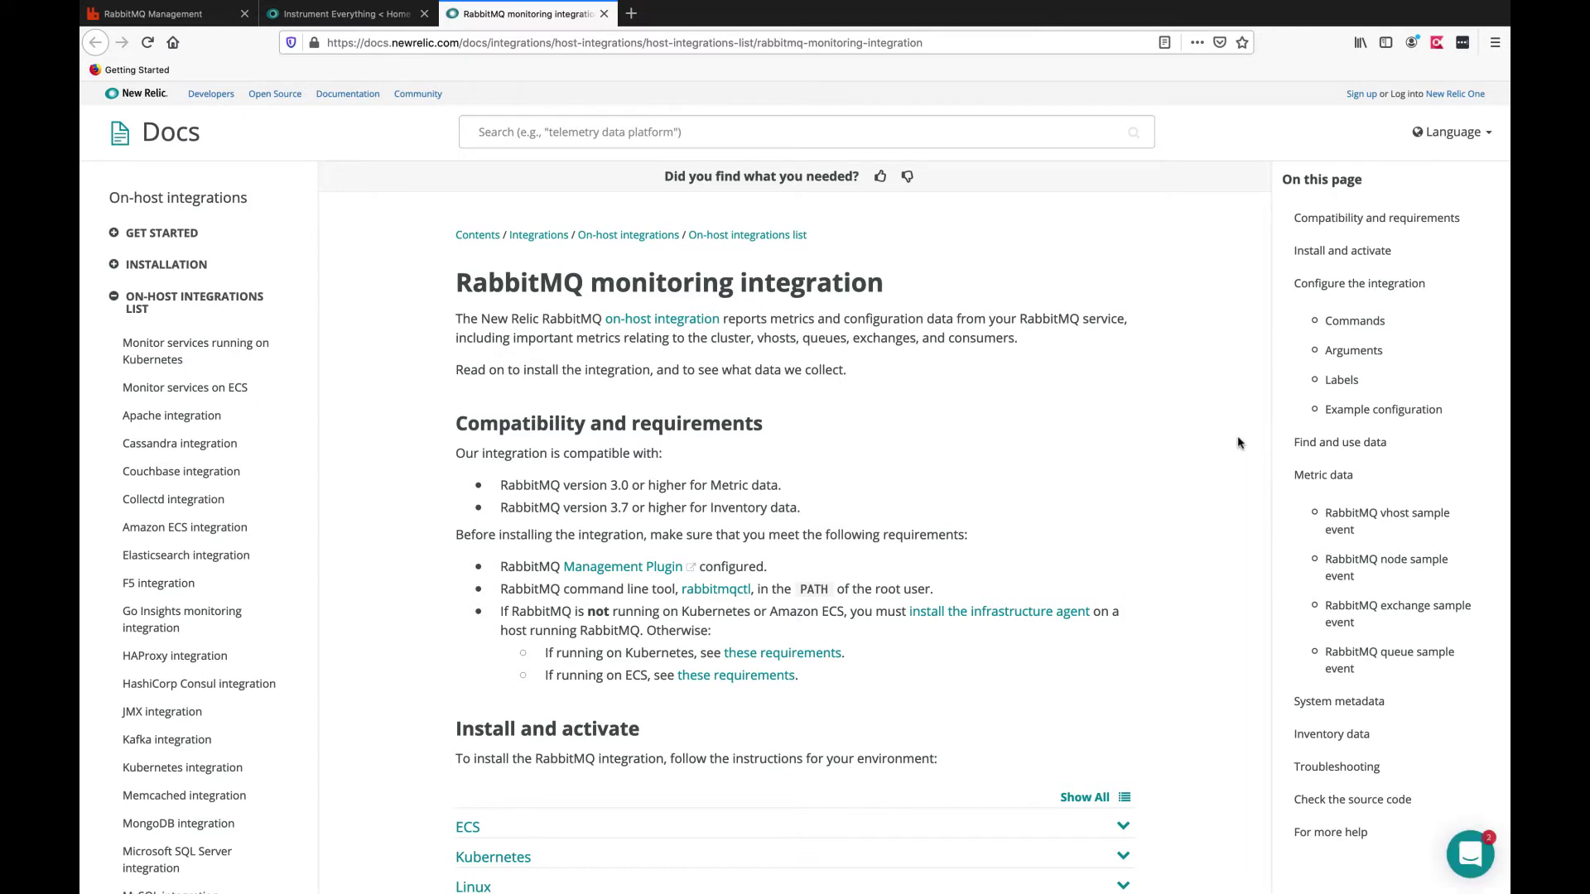
pyautogui.scroll(-4, 1239, 442)
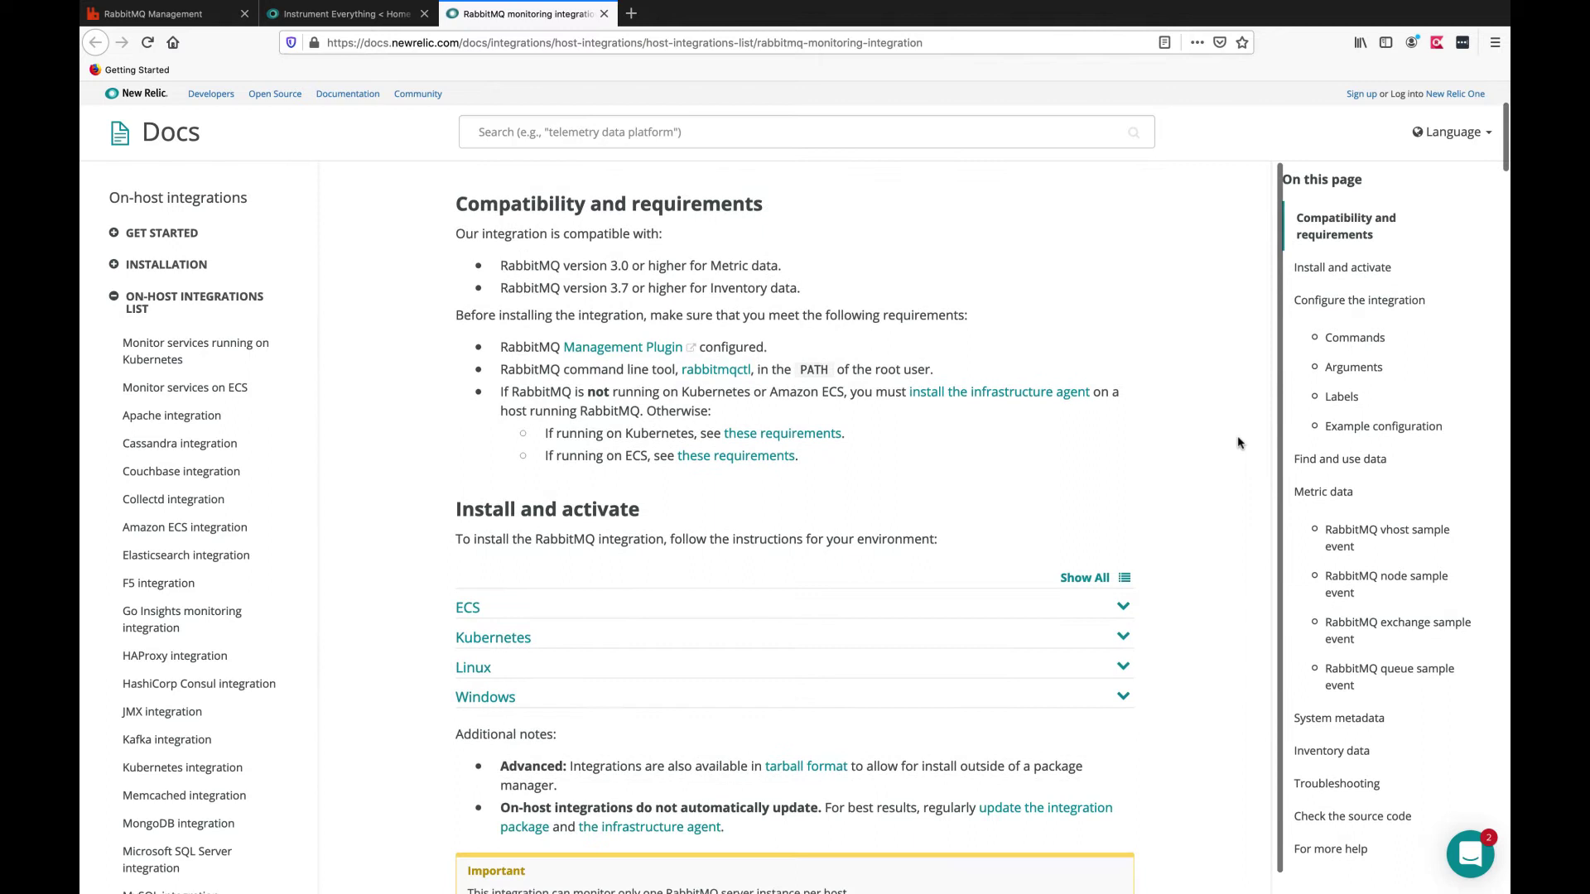
pyautogui.scroll(-1, 1239, 443)
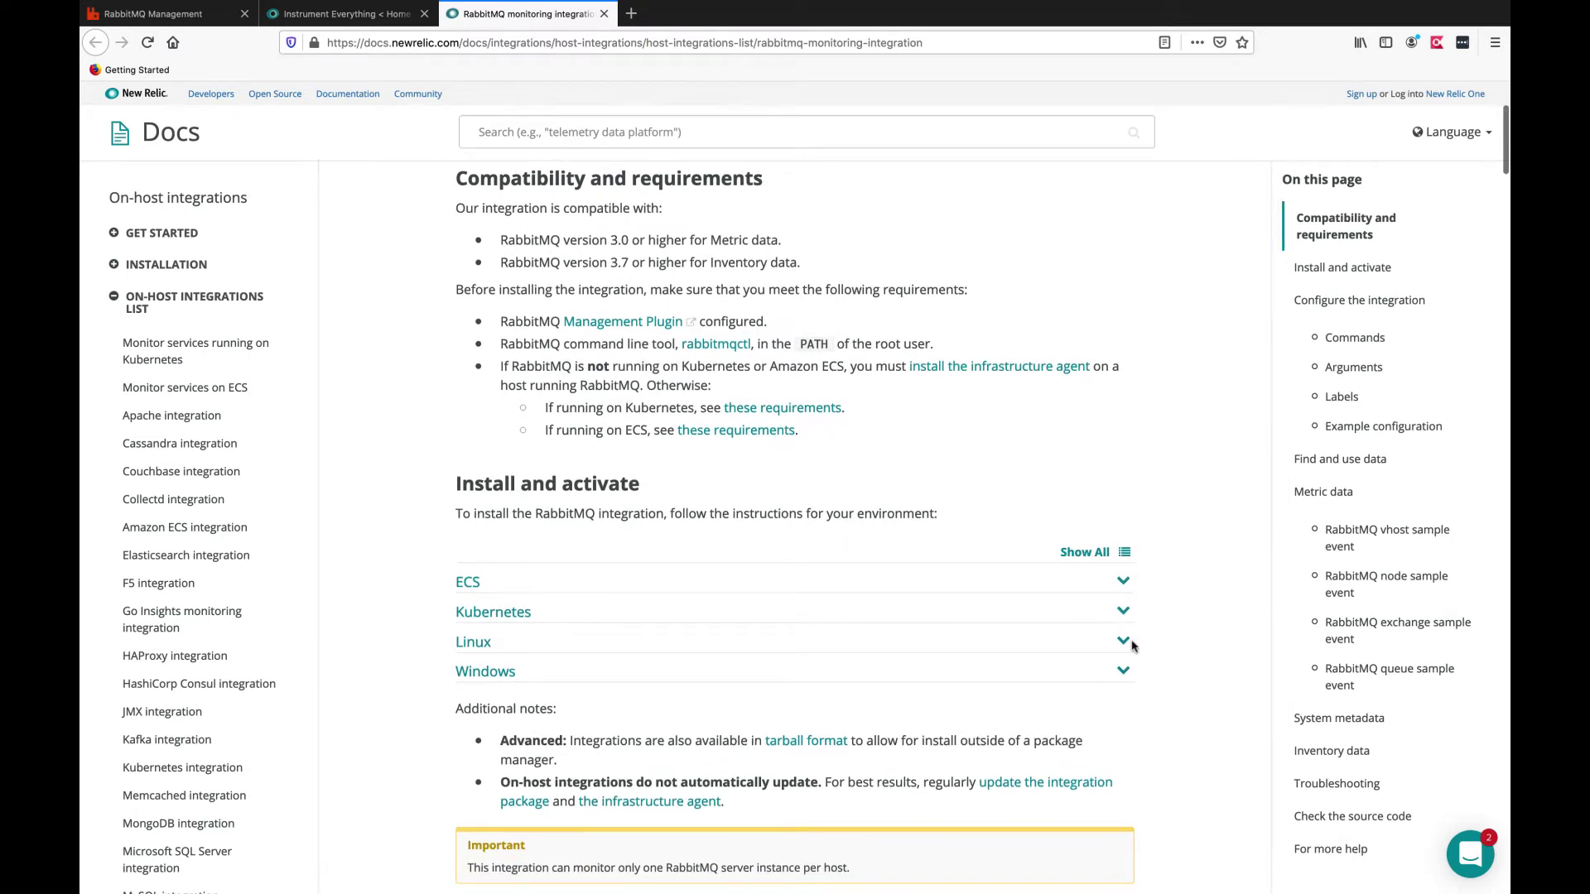
pyautogui.scroll(-3, 1173, 642)
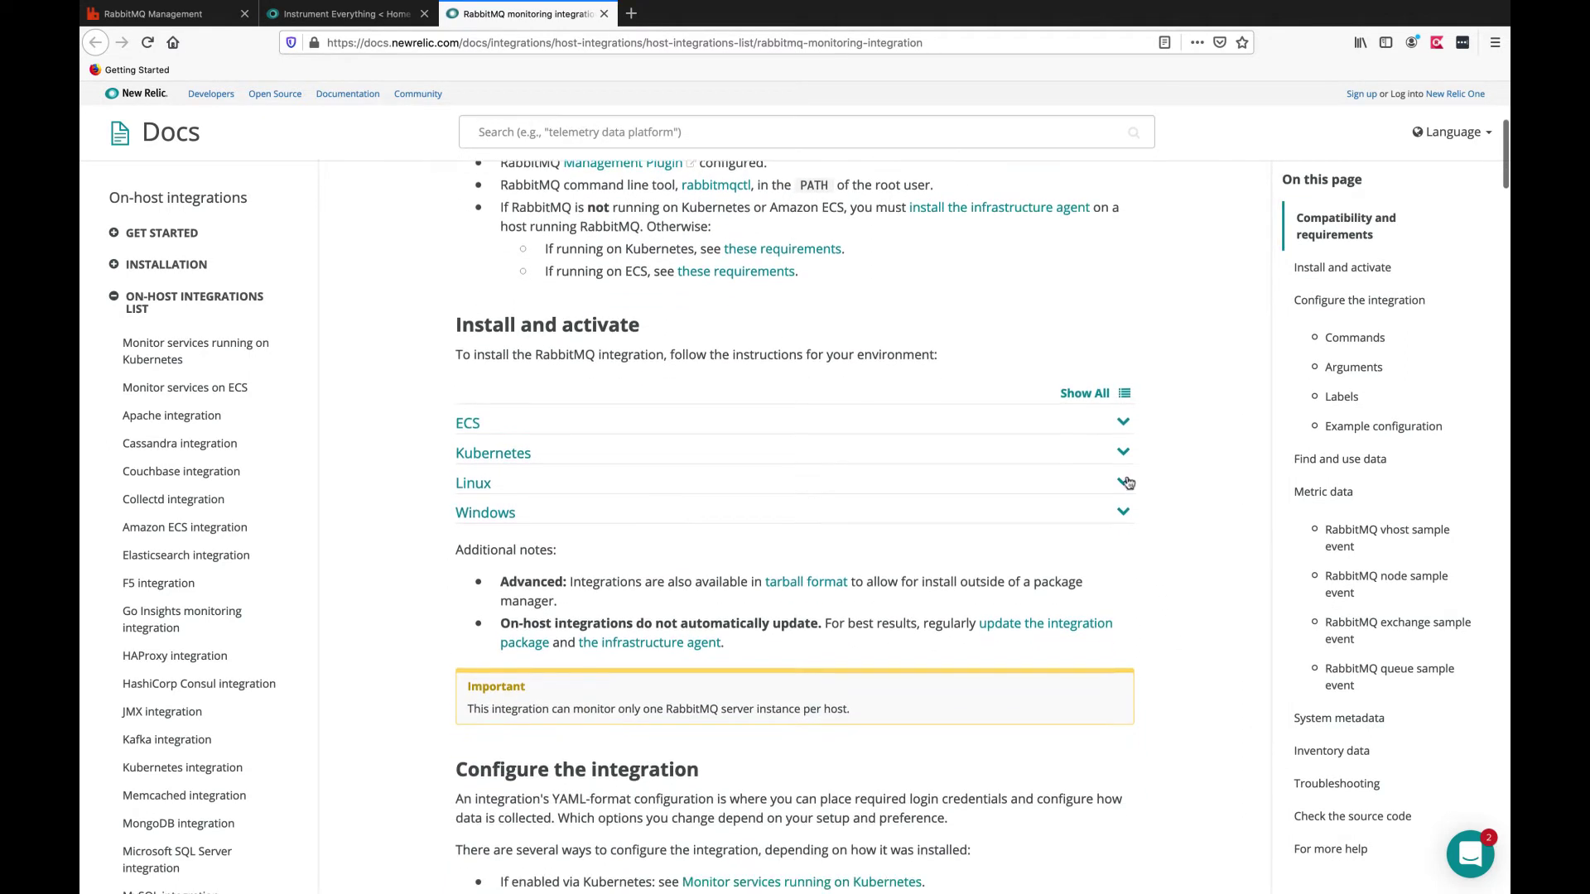
# Follow the Linux section to the on-host integrations install guide and expand the yum instructions
pyautogui.click(1127, 482)
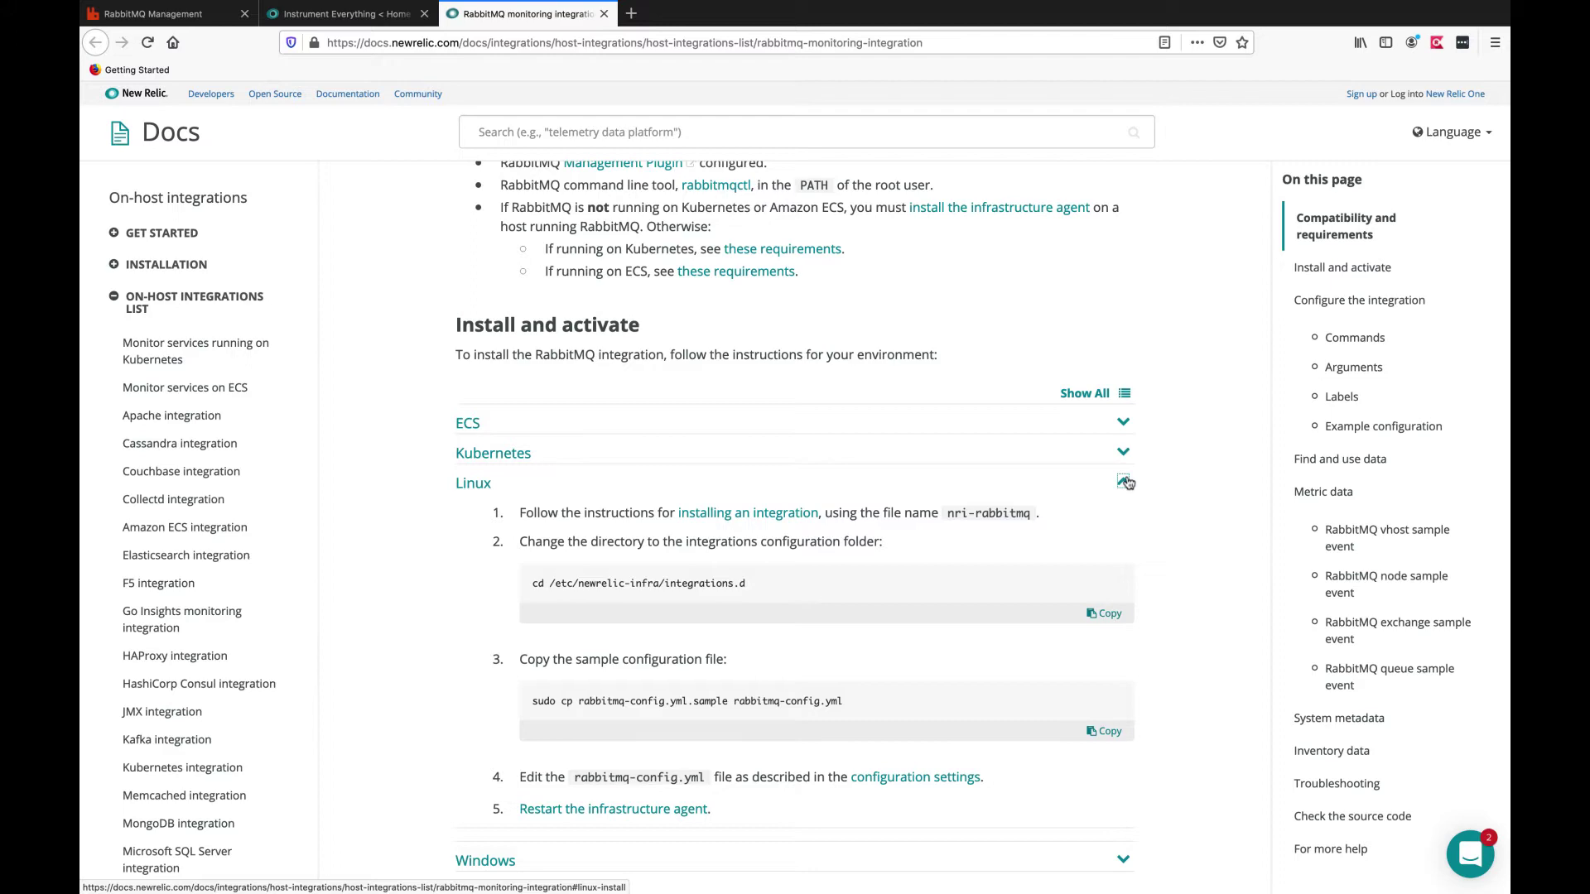
pyautogui.click(798, 515)
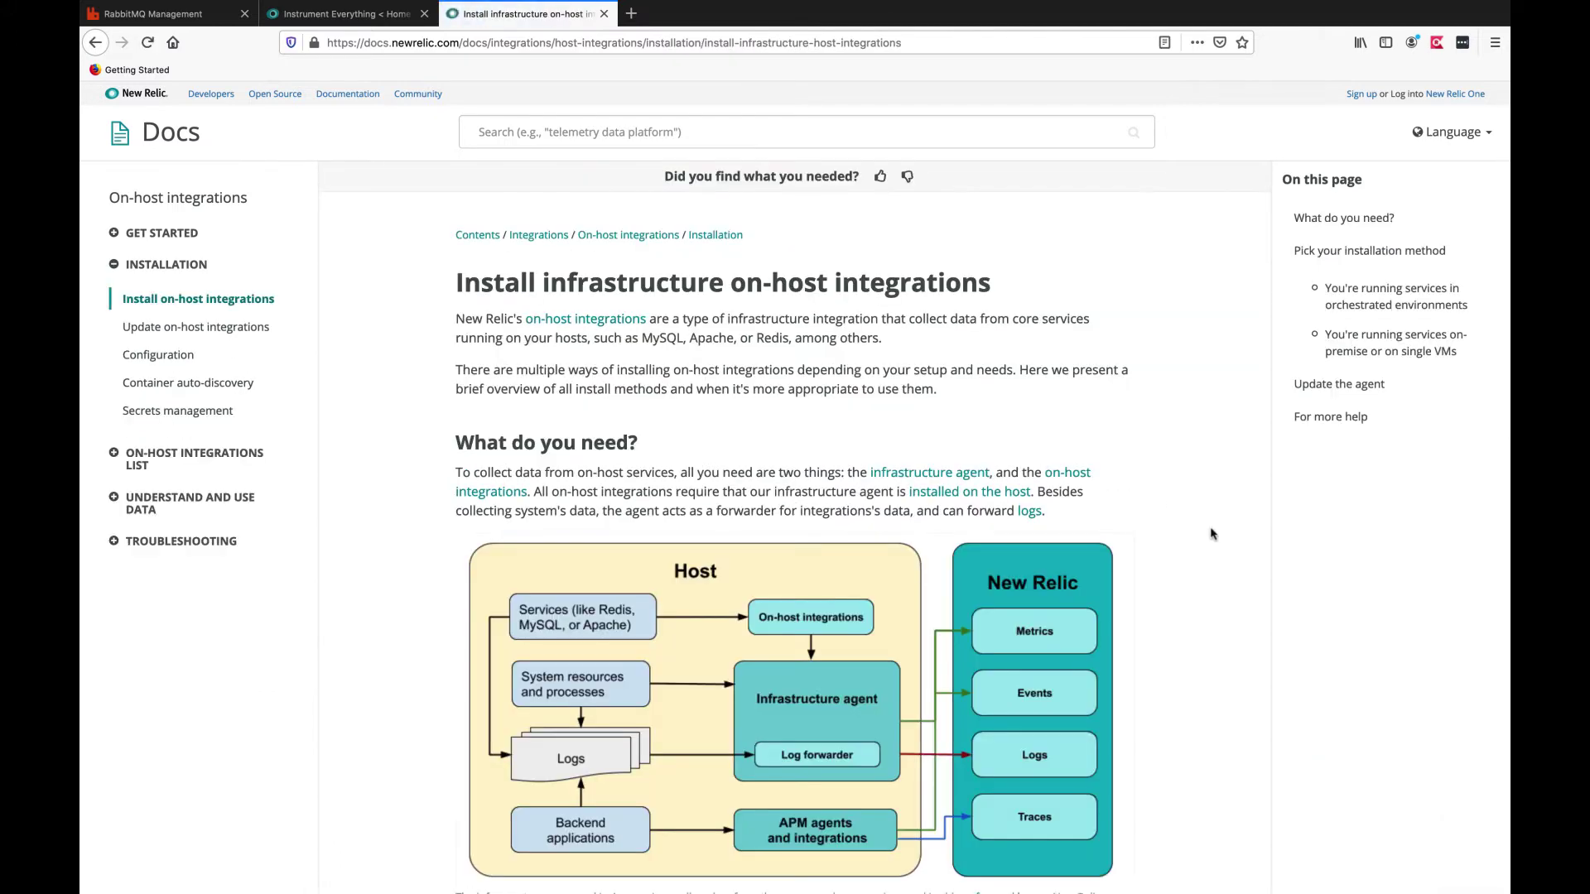
pyautogui.scroll(-5, 1212, 537)
pyautogui.scroll(-5, 1056, 572)
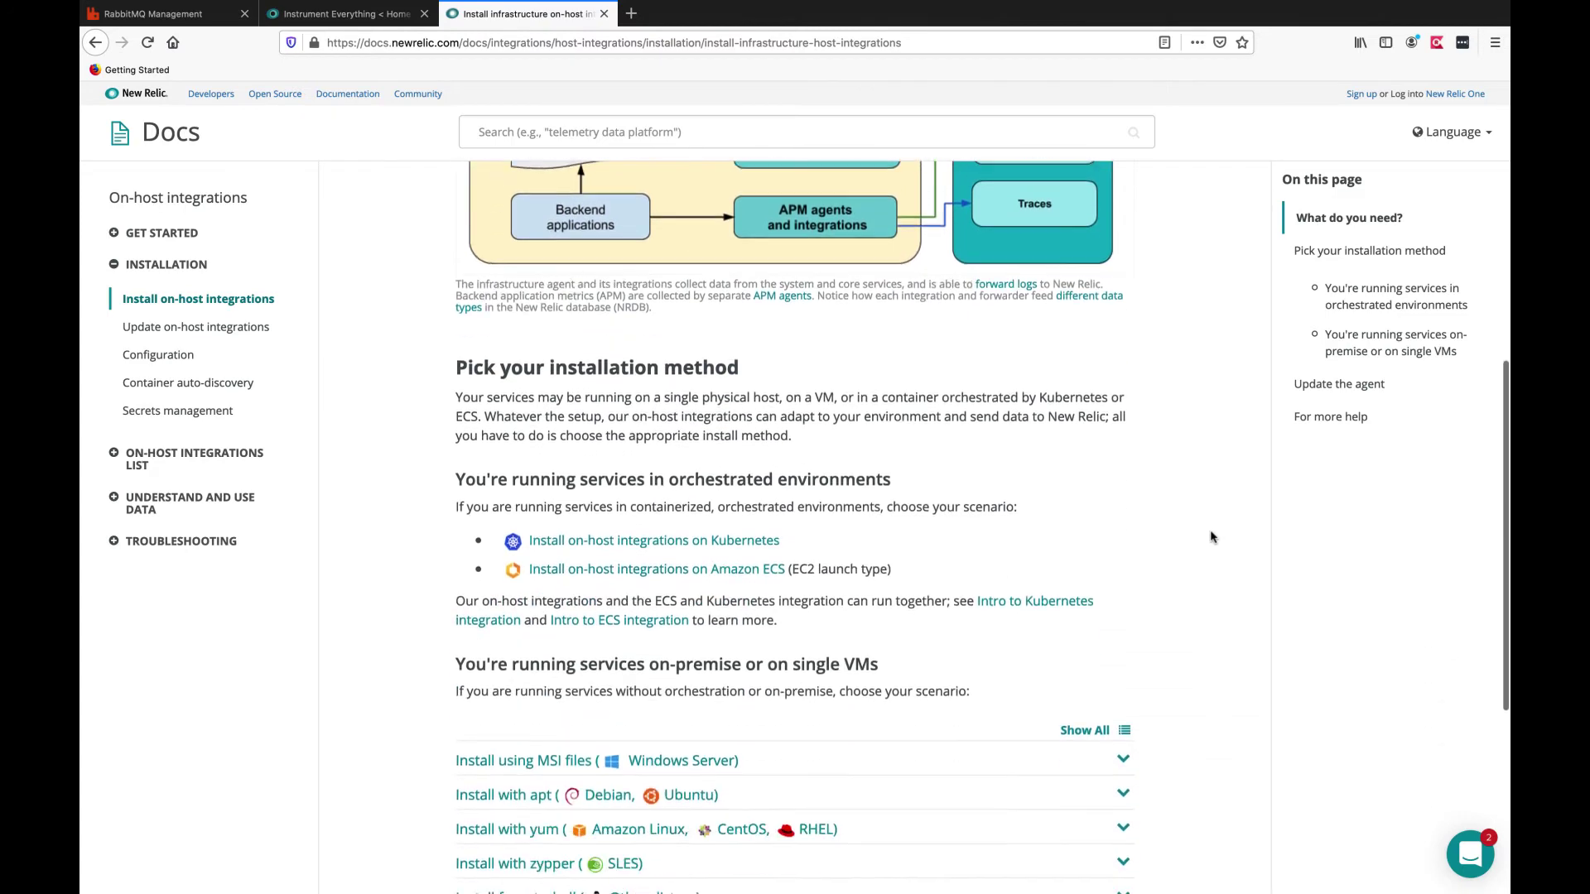
pyautogui.click(847, 591)
pyautogui.scroll(-2, 1229, 674)
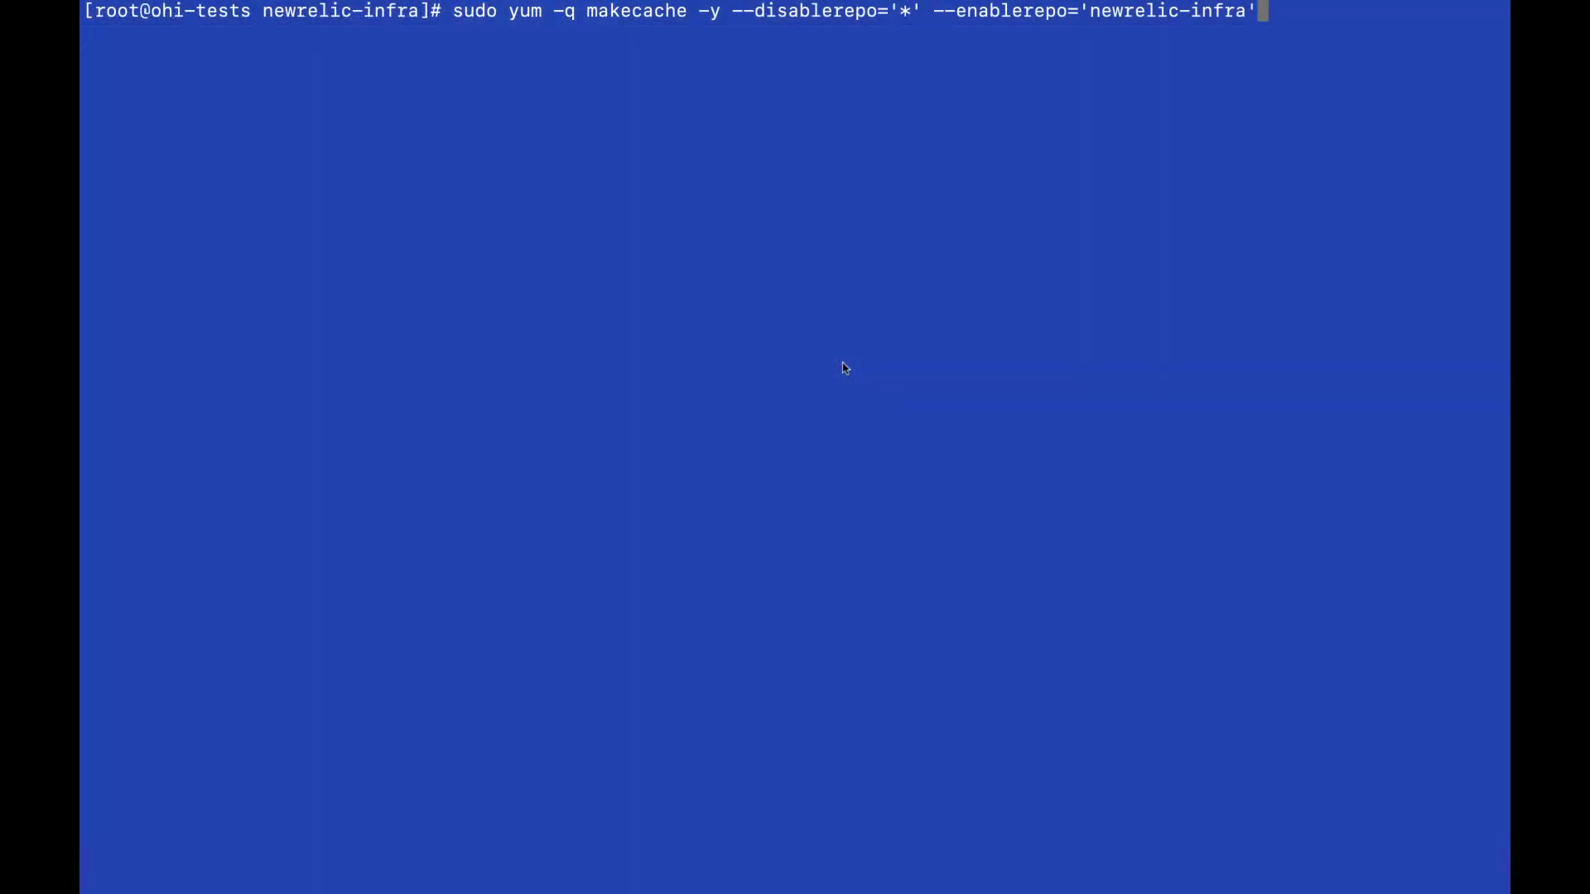
# Refresh the yum cache and upgrade the nri-rabbitmq package to 2.2.3-1
pyautogui.press('Return')
pyautogui.write('sudo yum install nri-rabbitmq')
pyautogui.press('Return')
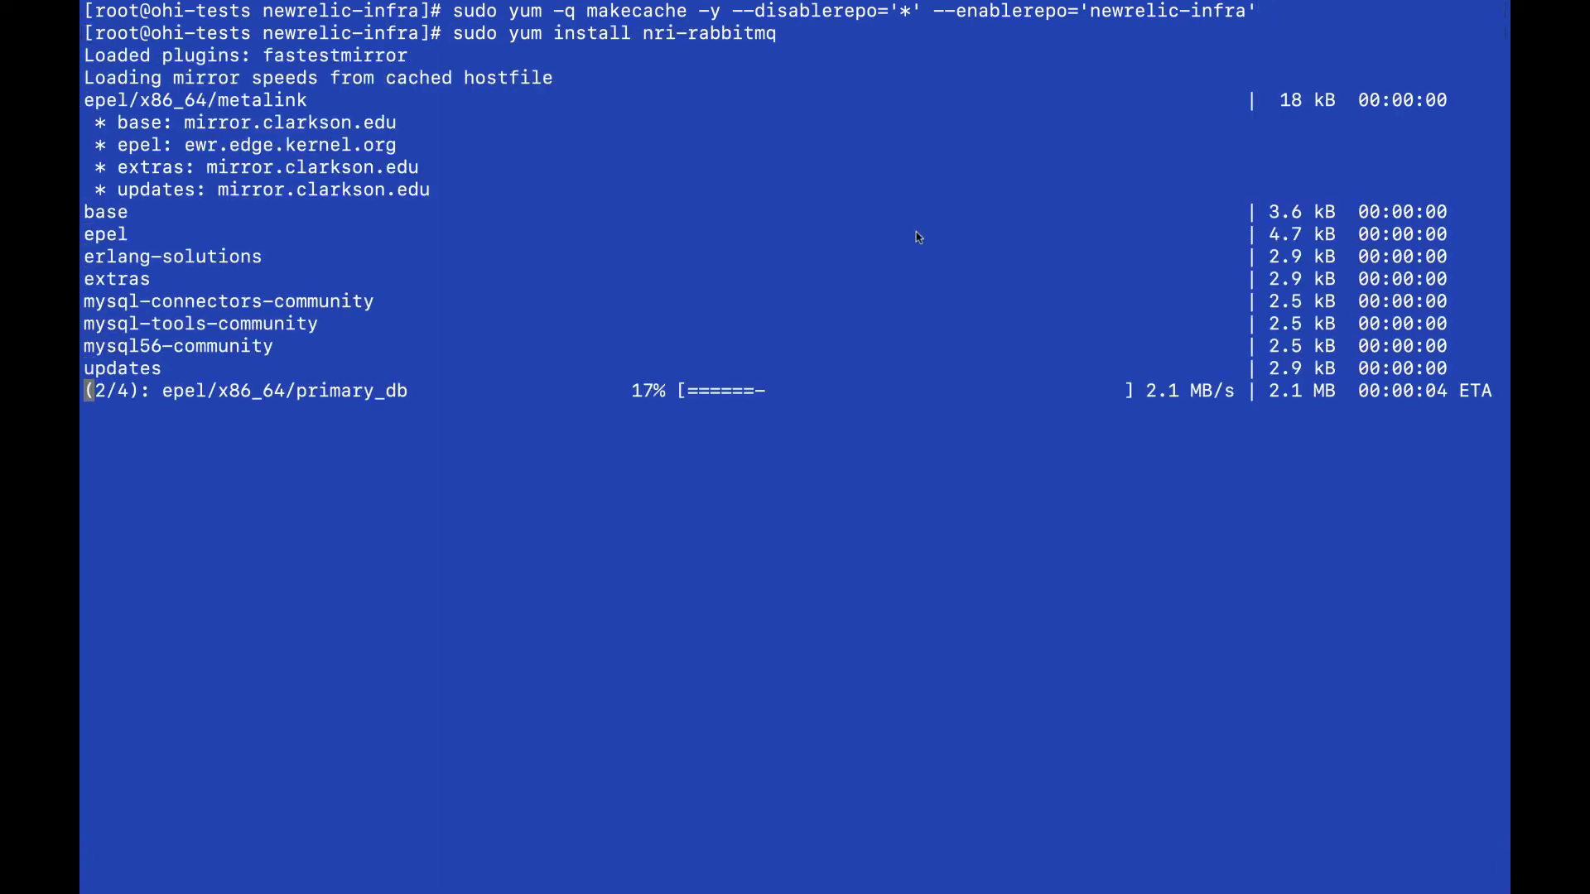
pyautogui.write('y')
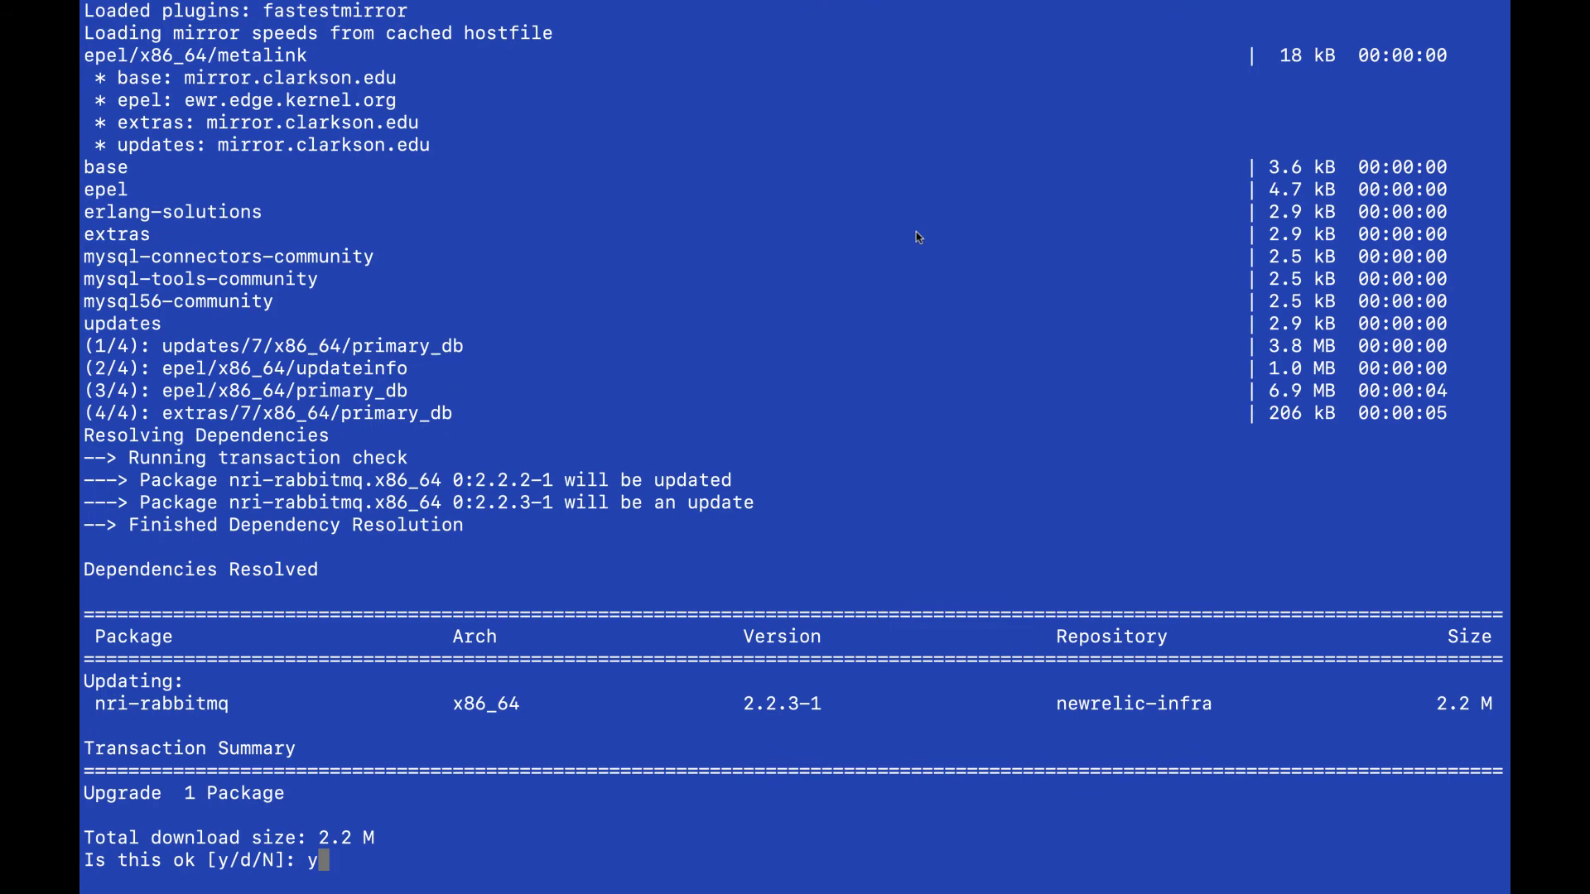
pyautogui.press('Return')
pyautogui.write('cd /etc/newrelic-infra/integrations.d')
# Copy the sample config to rabbitmq-config.yml in /etc/newrelic-infra/integrations.d, overwriting the existing file
pyautogui.press('Return')
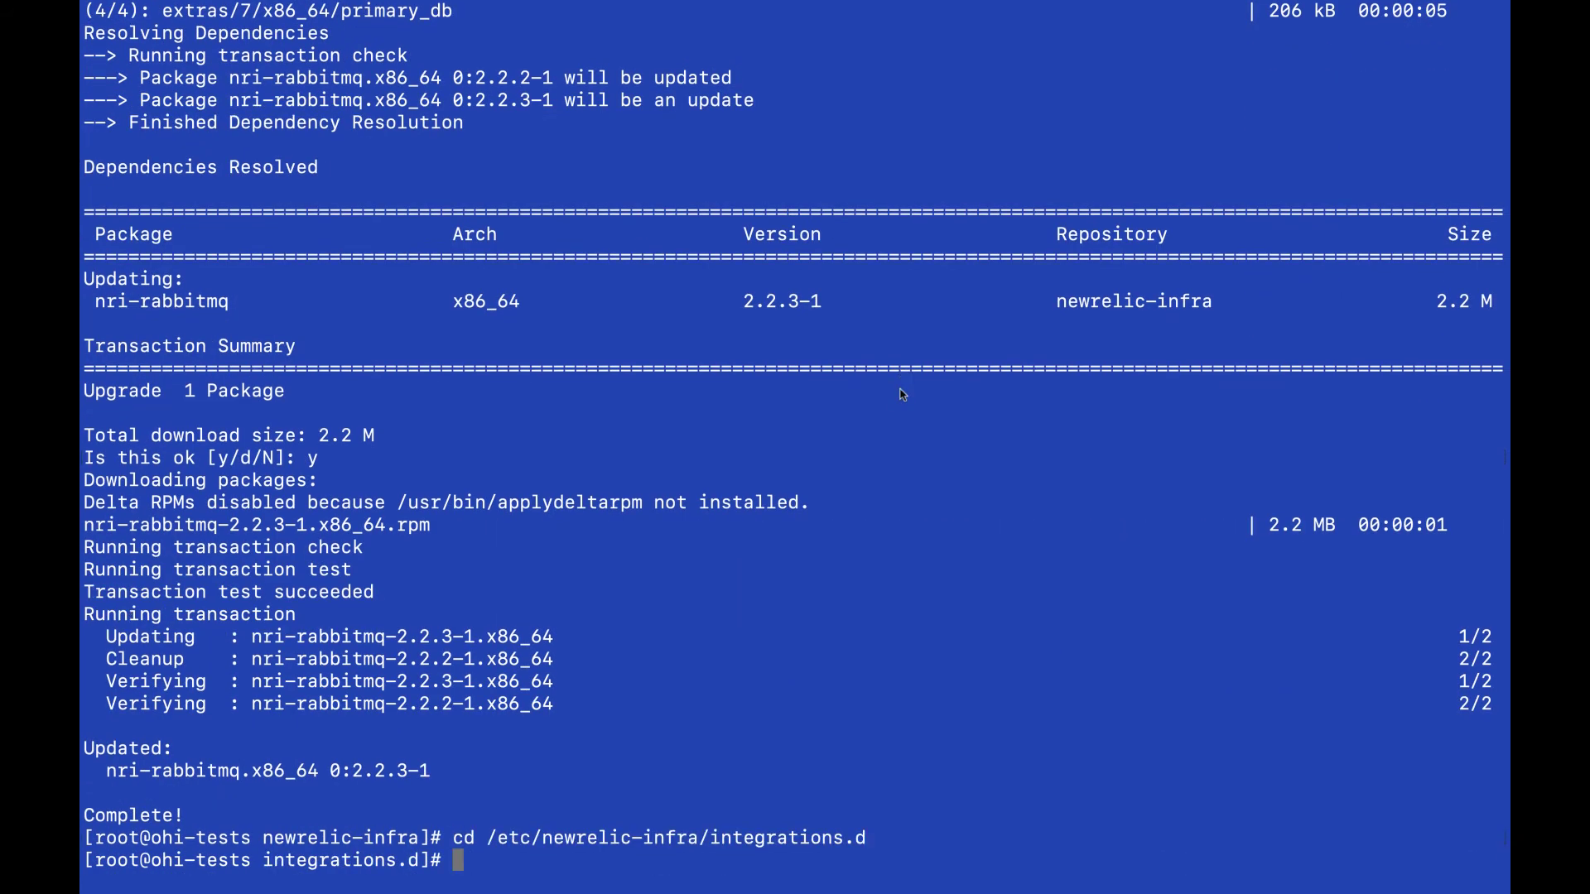
pyautogui.write('cp rabbitmq-config.yml.sample rabbitmq-config.yml')
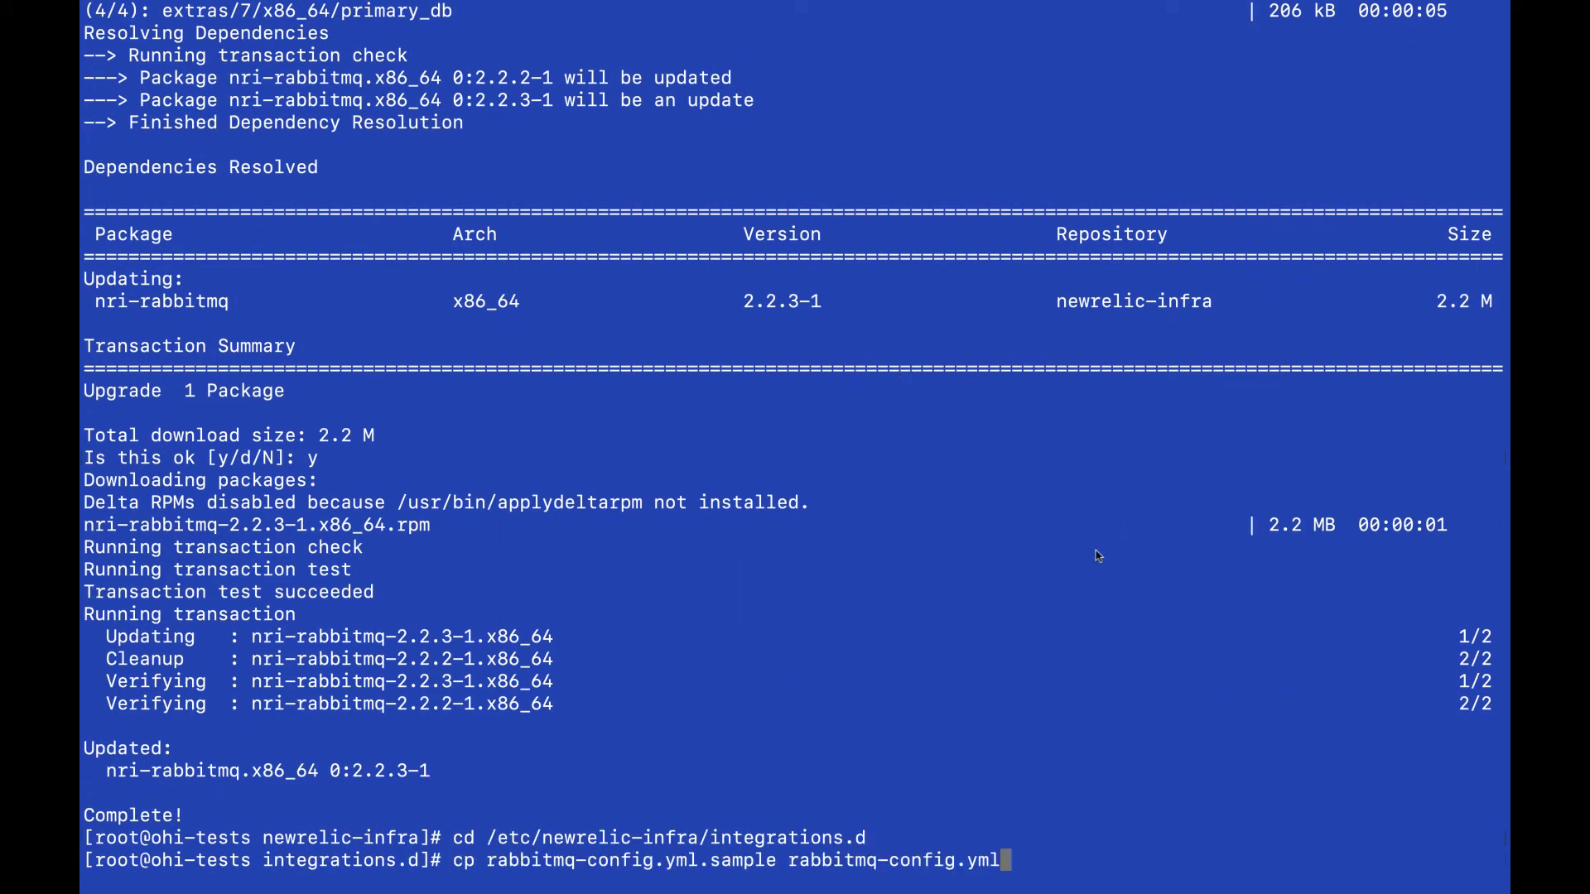
pyautogui.press('Return')
pyautogui.write('y')
pyautogui.press('Return')
pyautogui.write('vi rabbitmq-config.yml')
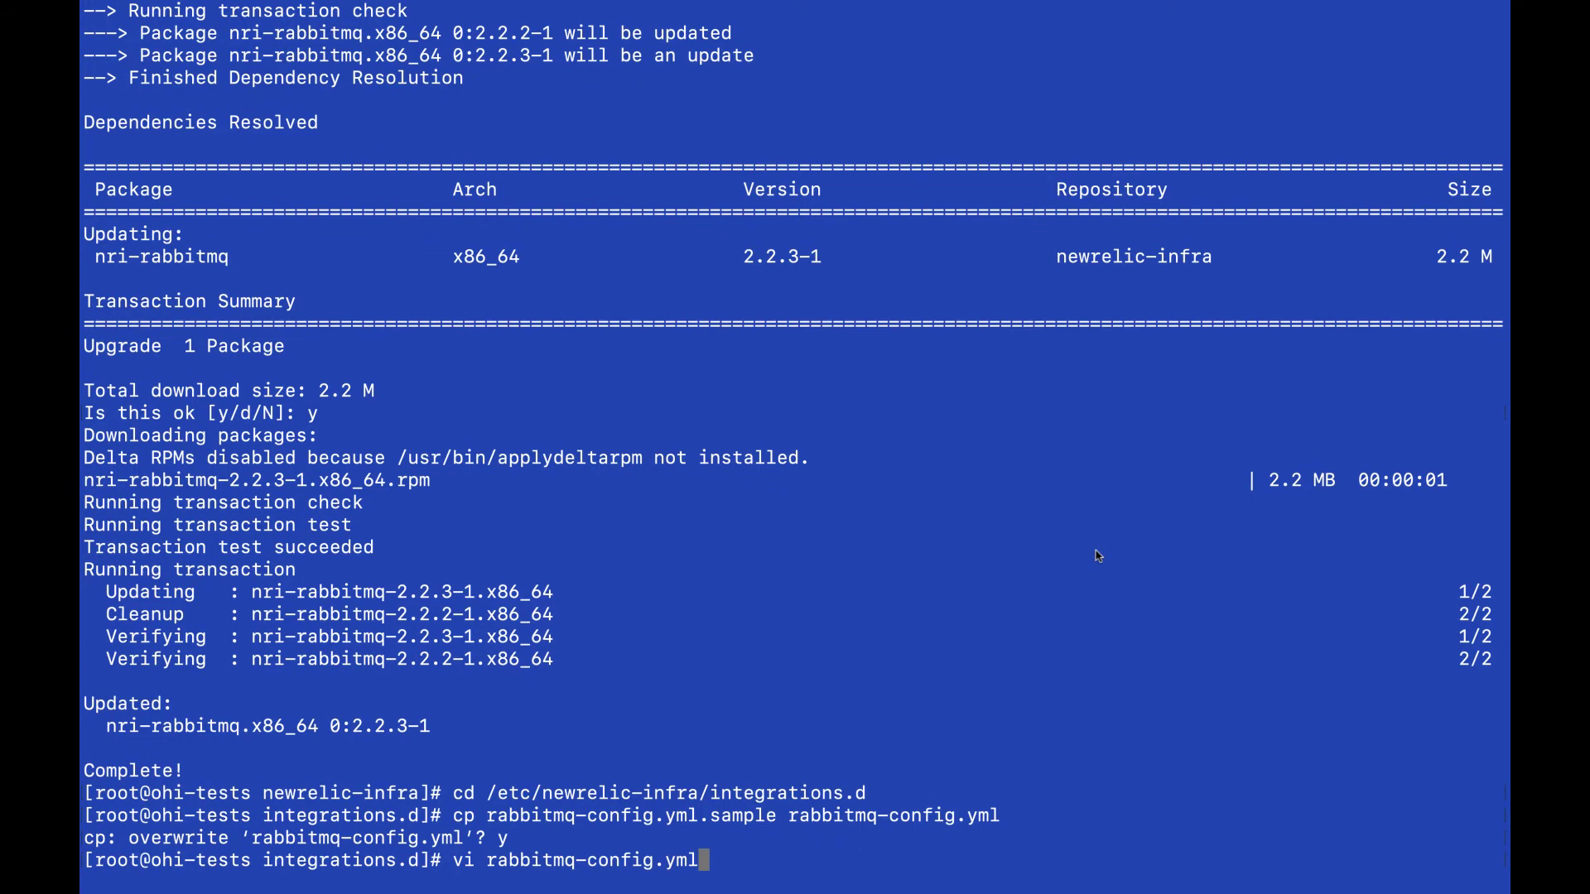
# Point rabbitmq-config.yml at 192.168.1.121:15672 with admin credentials, then restart newrelic-infra
pyautogui.press('Return')
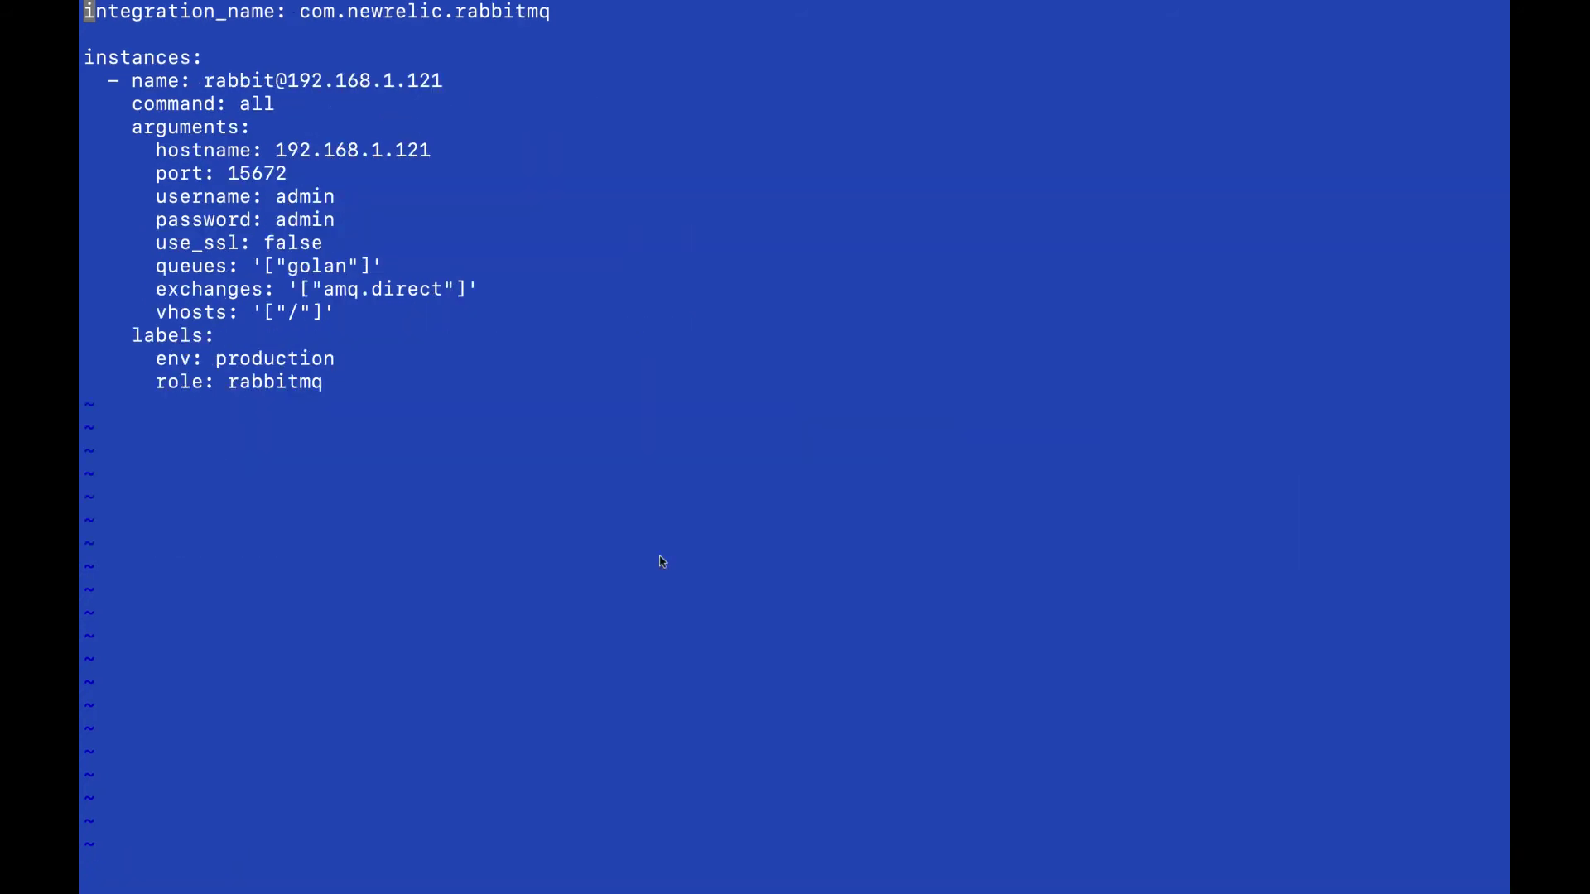
pyautogui.write(':wq')
pyautogui.press('Return')
pyautogui.write('systemctl restart newrelic-infra')
pyautogui.press('Return')
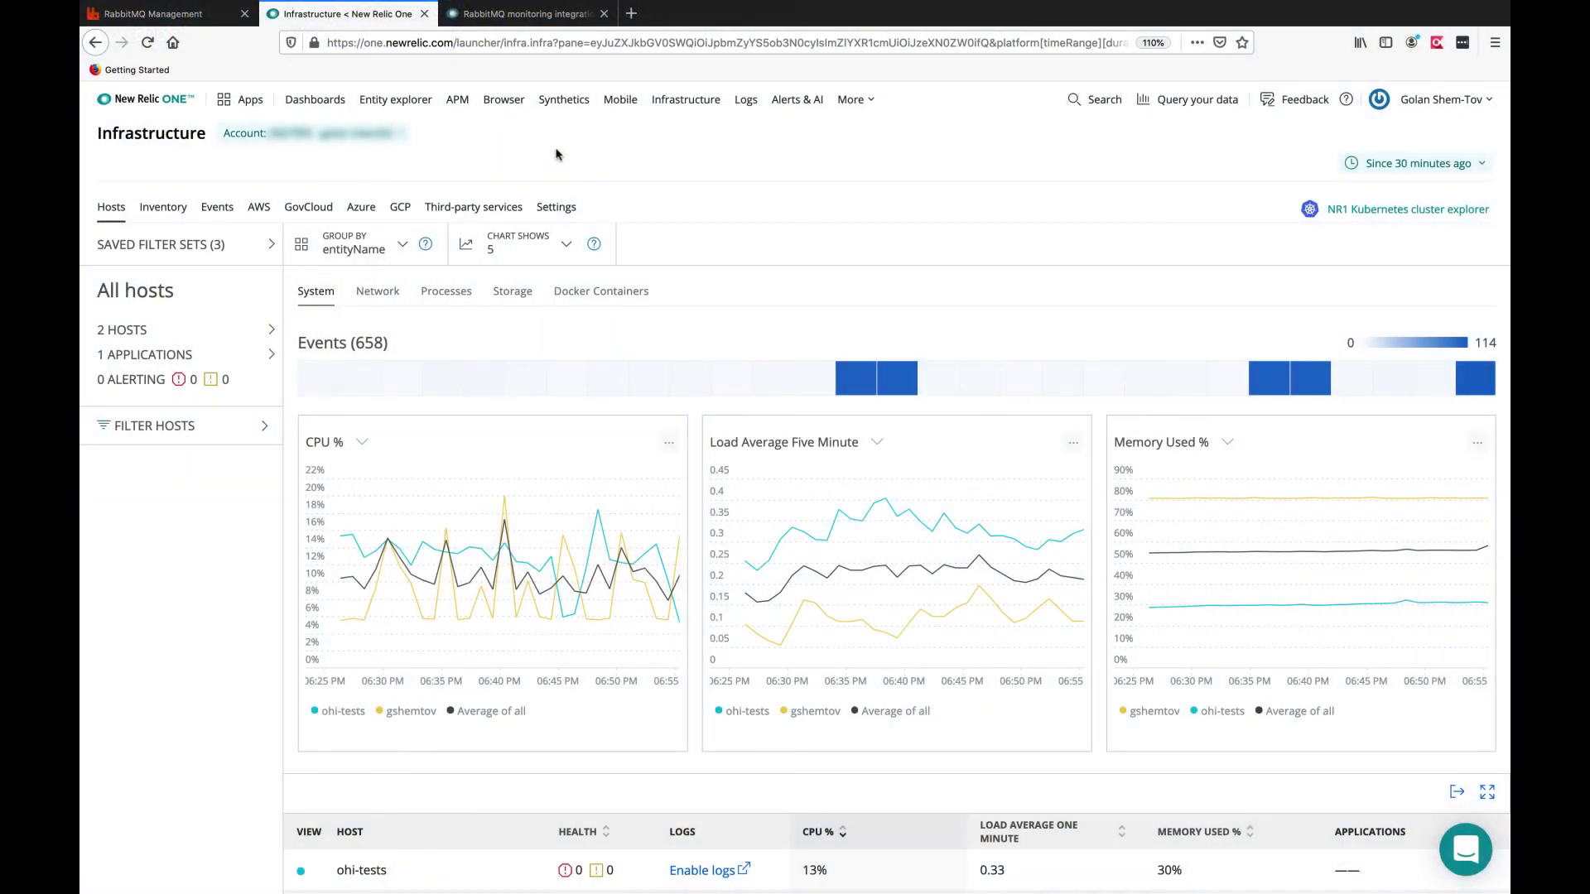
# Open the RabbitMQ dashboard from Third-party services to view rabbit@ohi-tests and queue golan metrics
pyautogui.click(473, 207)
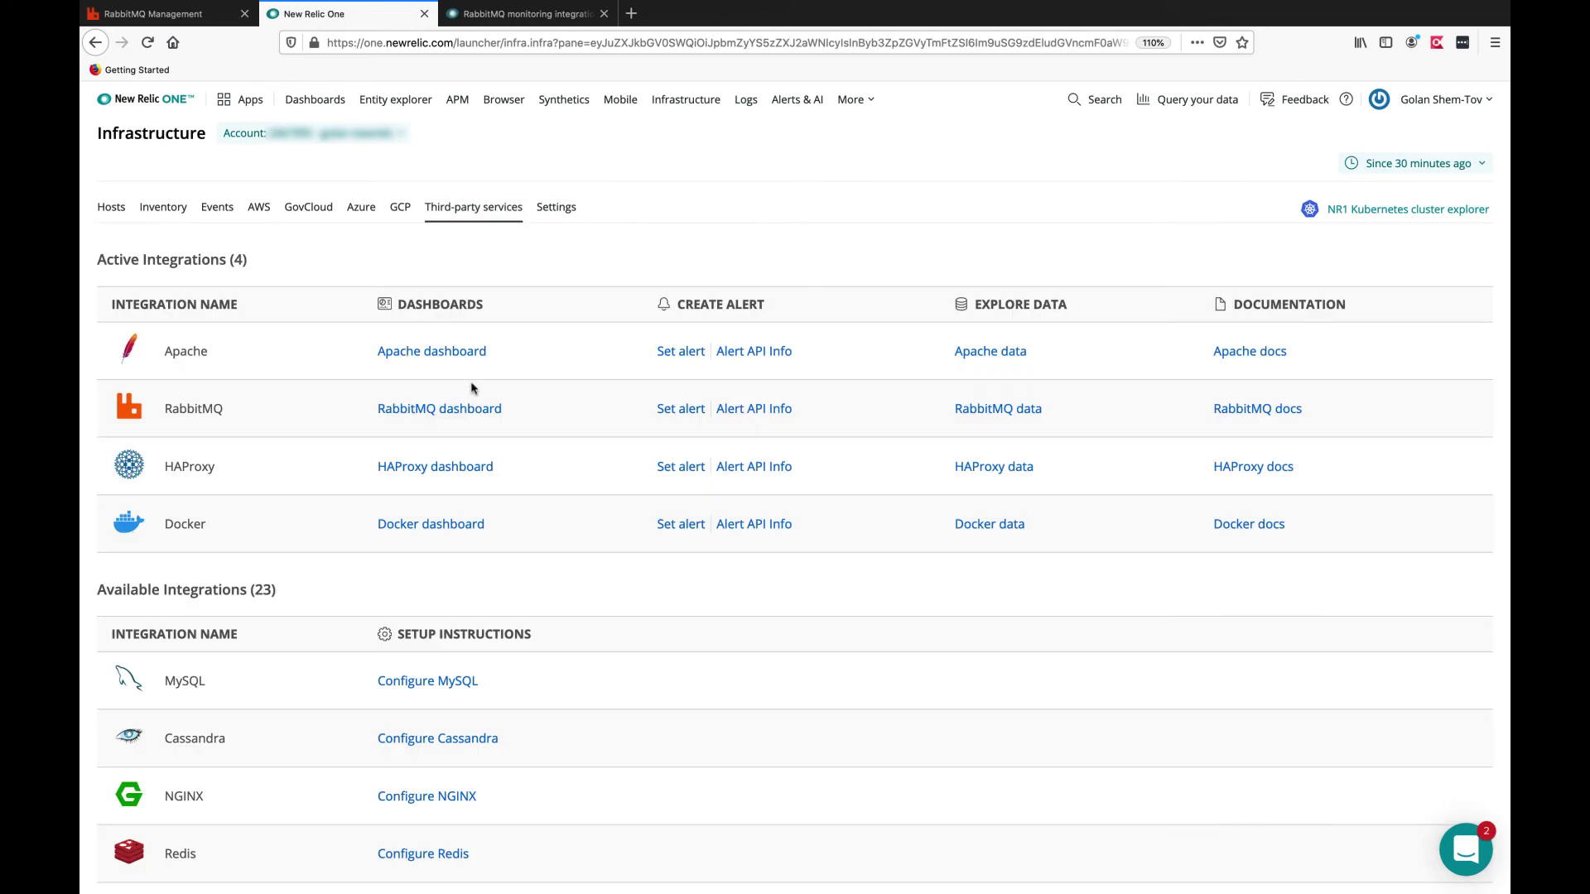
pyautogui.click(439, 408)
pyautogui.scroll(-3, 1081, 656)
pyautogui.scroll(-1, 1081, 655)
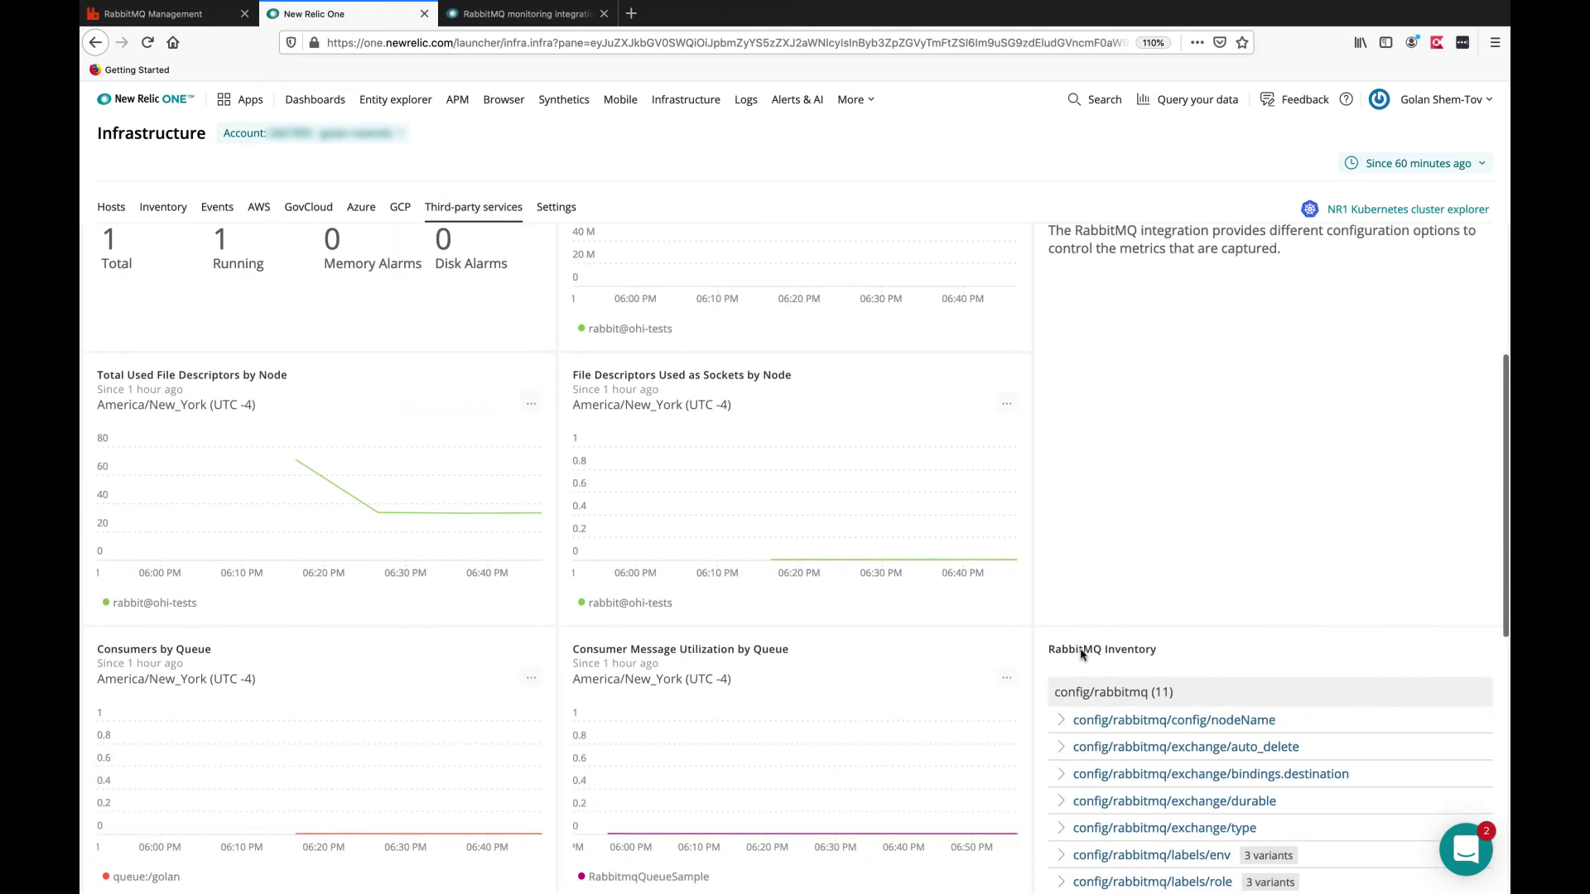